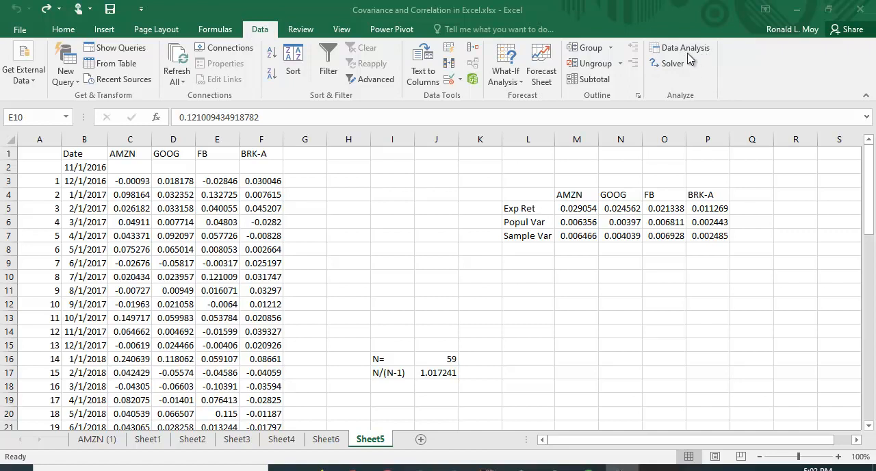
Check in the Excel add-ins list that the Analysis ToolPak is enabled
{"action": "left_click", "coordinate": [20, 32]}
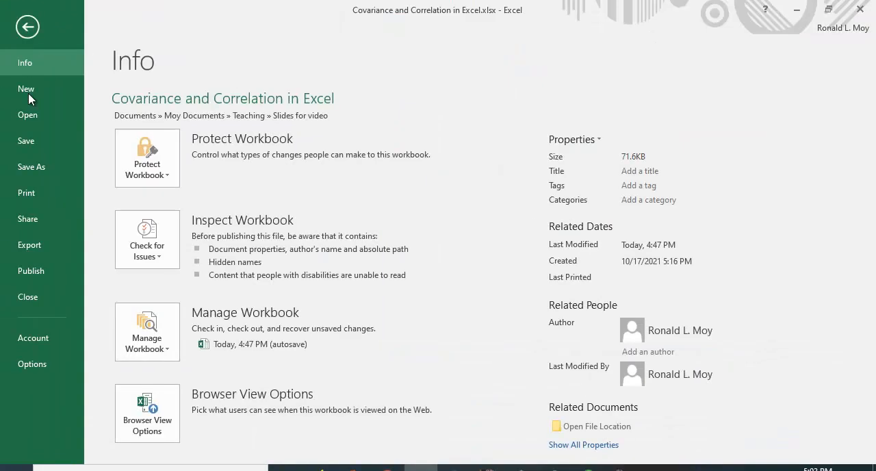
{"action": "left_click", "coordinate": [32, 364]}
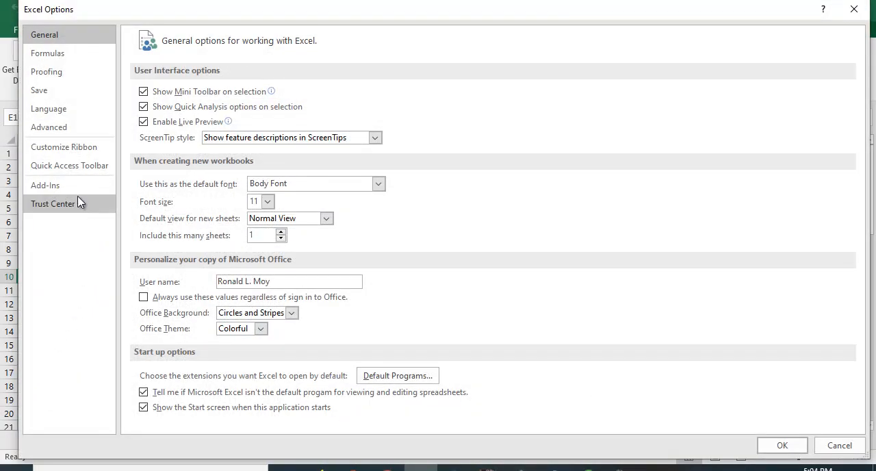
{"action": "left_click", "coordinate": [50, 185]}
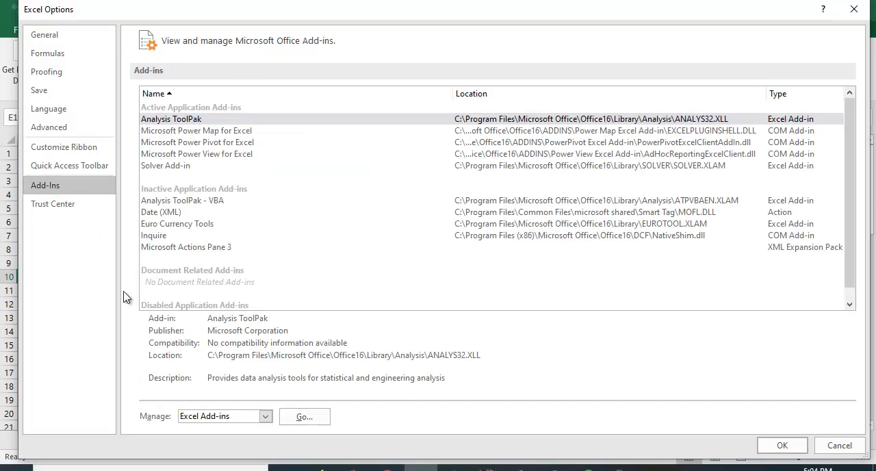
{"action": "left_click", "coordinate": [308, 423]}
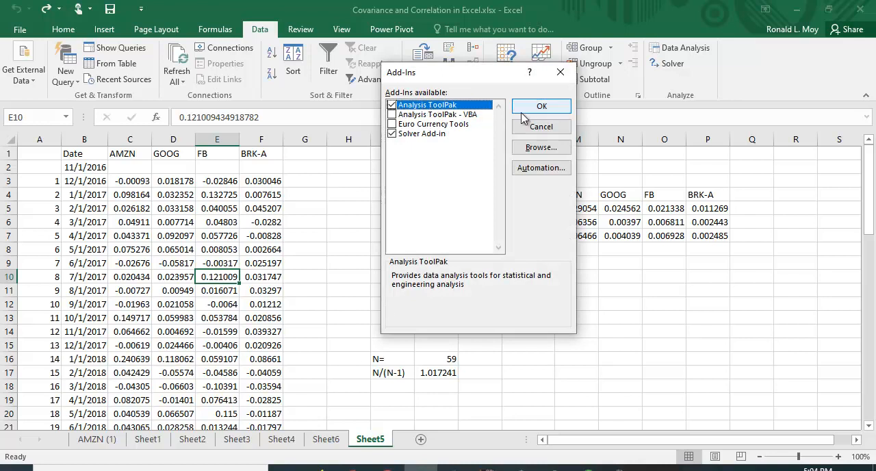
{"action": "left_click", "coordinate": [554, 110]}
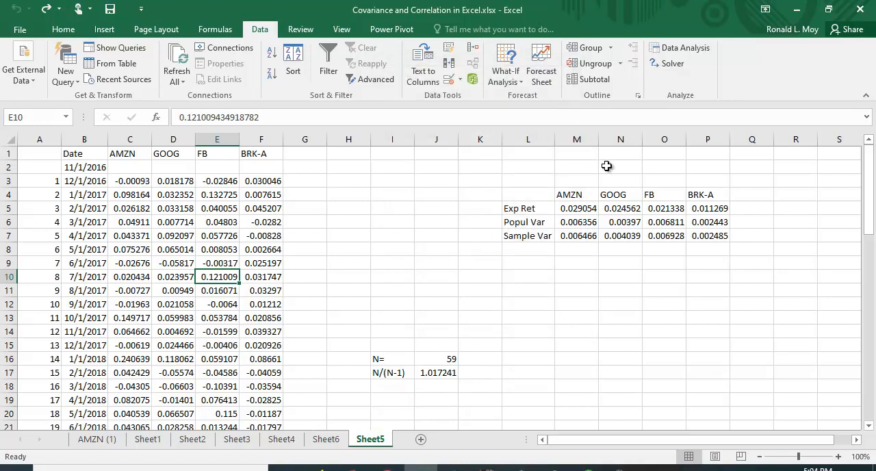
Start the Covariance analysis tool with the stock returns in C3:F61 as the input range, grouped by columns
{"action": "left_click", "coordinate": [685, 48]}
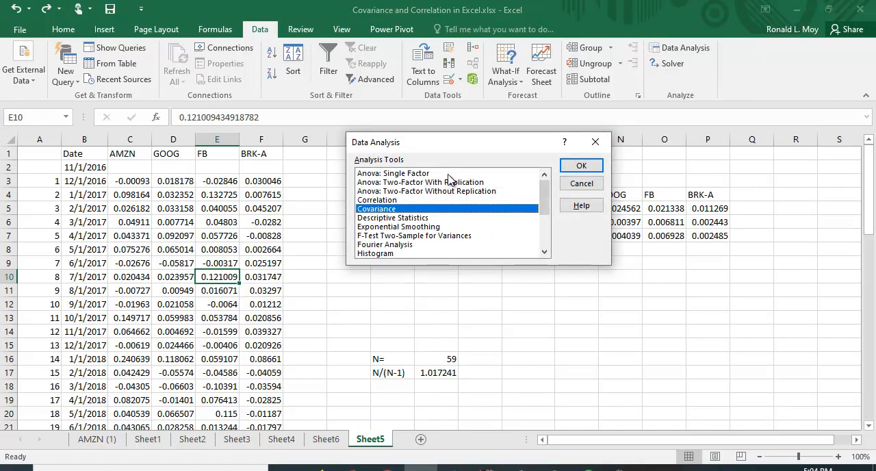
{"action": "mouse_move", "coordinate": [547, 190]}
{"action": "left_mouse_down"}
{"action": "mouse_move", "coordinate": [555, 230]}
{"action": "mouse_move", "coordinate": [544, 189]}
{"action": "left_mouse_up"}
{"action": "left_click", "coordinate": [582, 166]}
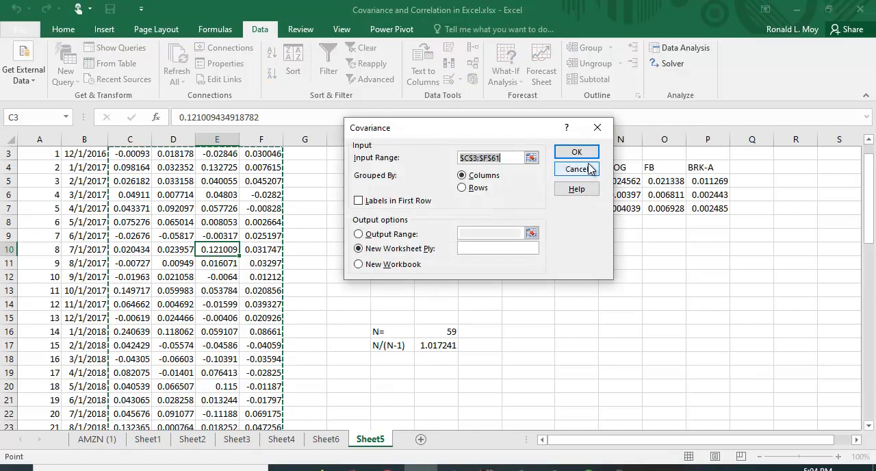
{"action": "left_click_drag", "start_coordinate": [457, 128], "coordinate": [613, 179]}
{"action": "scroll", "coordinate": [346, 245], "scroll_direction": "up", "scroll_amount": 1}
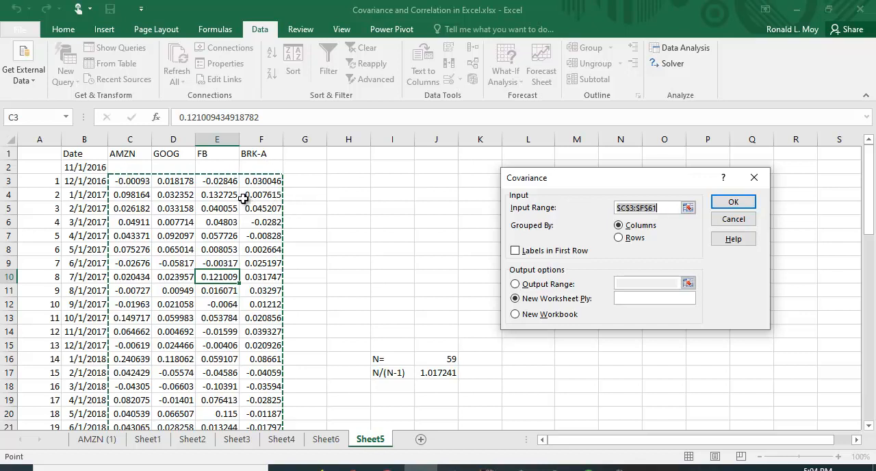
{"action": "left_click_drag", "start_coordinate": [122, 182], "coordinate": [272, 399]}
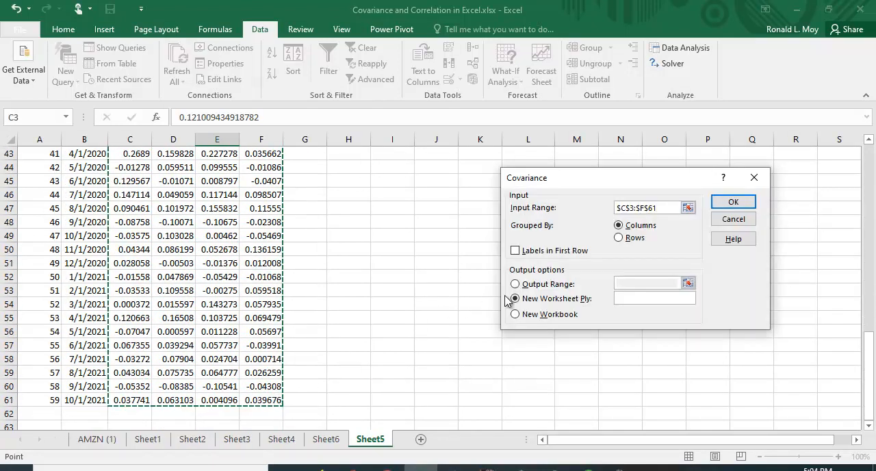
Set the covariance output to an output range starting at cell L11
{"action": "left_click_drag", "start_coordinate": [583, 181], "coordinate": [143, 109]}
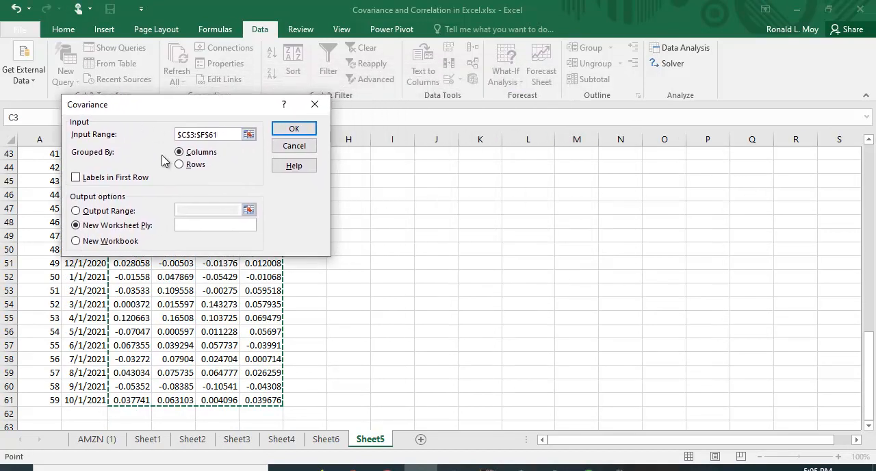
{"action": "left_click", "coordinate": [77, 211]}
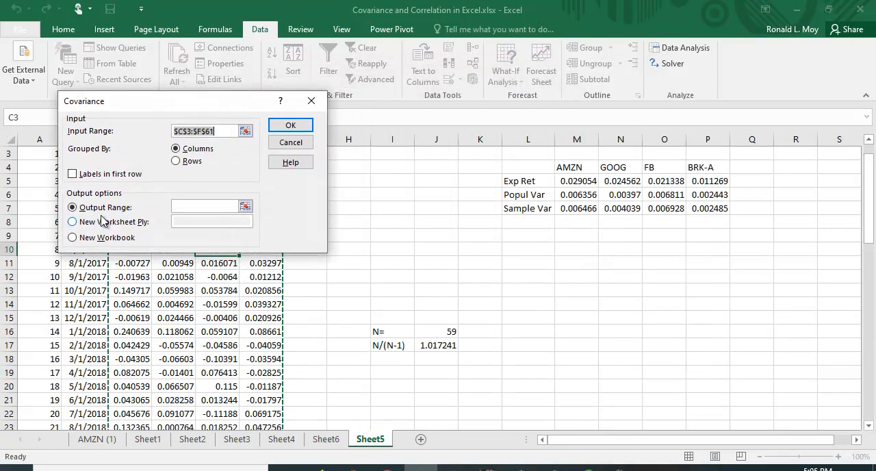
{"action": "left_click", "coordinate": [247, 206]}
{"action": "scroll", "coordinate": [468, 275], "scroll_direction": "up", "scroll_amount": 1}
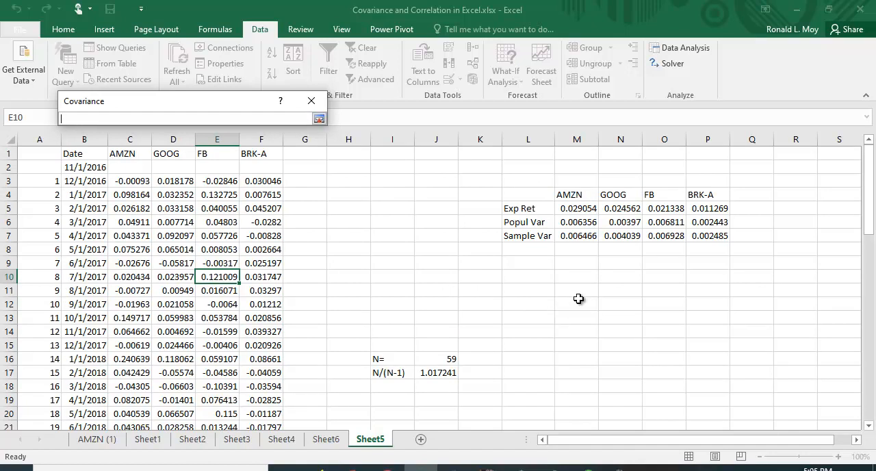
{"action": "left_click", "coordinate": [534, 290]}
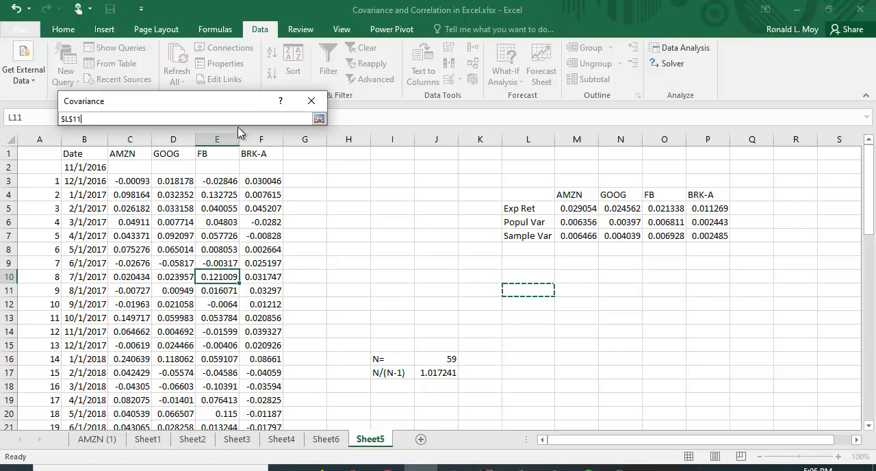
{"action": "key", "text": "Return"}
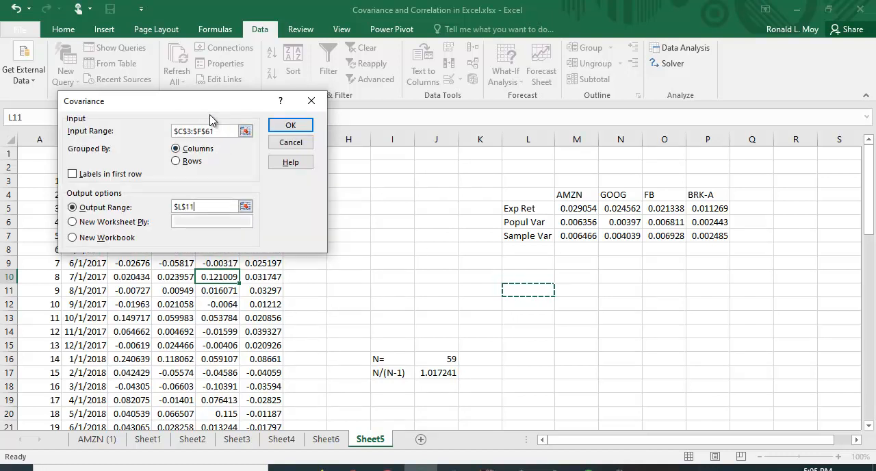
{"action": "left_click_drag", "start_coordinate": [197, 107], "coordinate": [548, 141]}
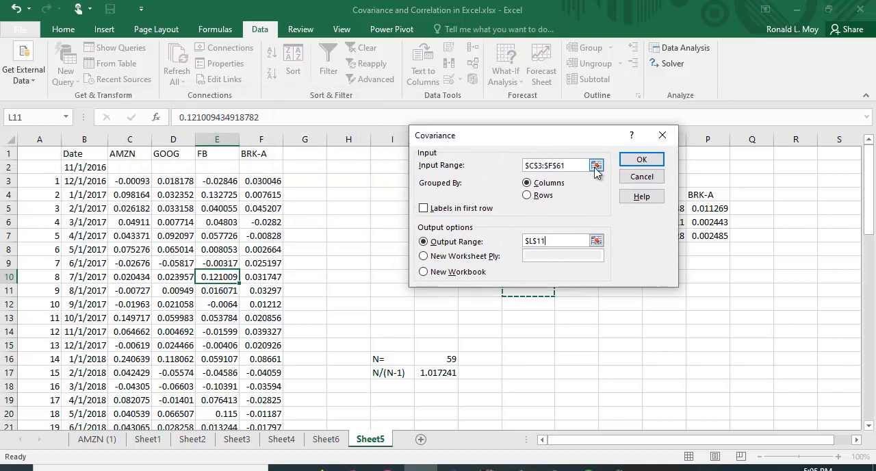
Reselect C3:F61 as the input range and run the covariance analysis
{"action": "left_click", "coordinate": [596, 166]}
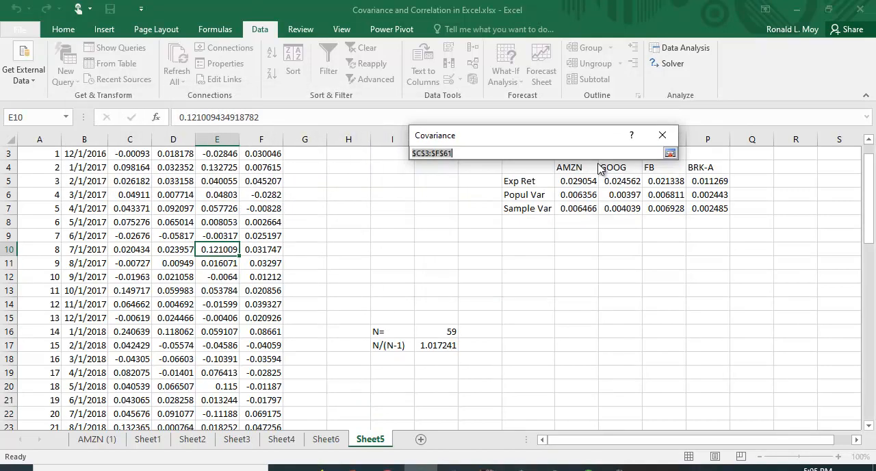
{"action": "left_click_drag", "start_coordinate": [502, 135], "coordinate": [571, 109]}
{"action": "scroll", "coordinate": [163, 262], "scroll_direction": "up", "scroll_amount": 1}
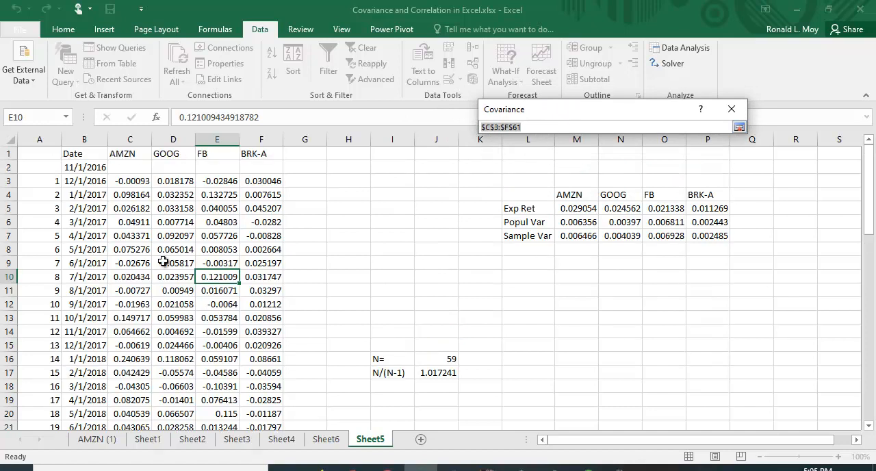
{"action": "left_click_drag", "start_coordinate": [134, 180], "coordinate": [248, 399]}
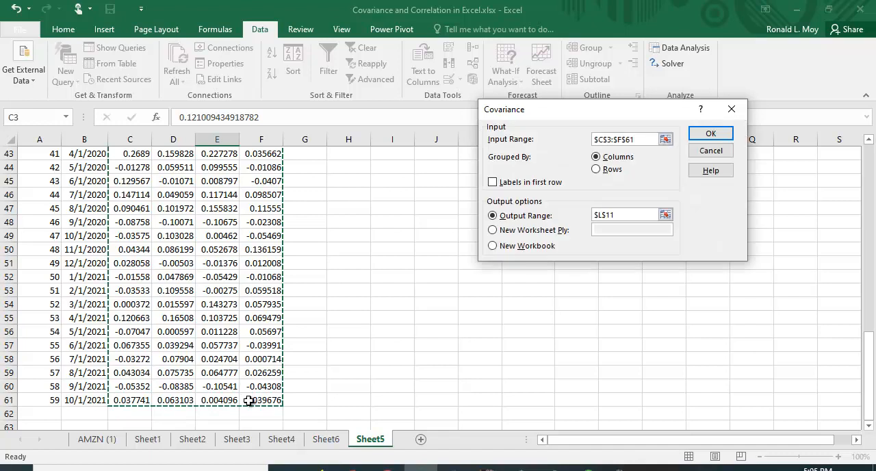
{"action": "left_click", "coordinate": [709, 136]}
{"action": "scroll", "coordinate": [660, 270], "scroll_direction": "up", "scroll_amount": 8}
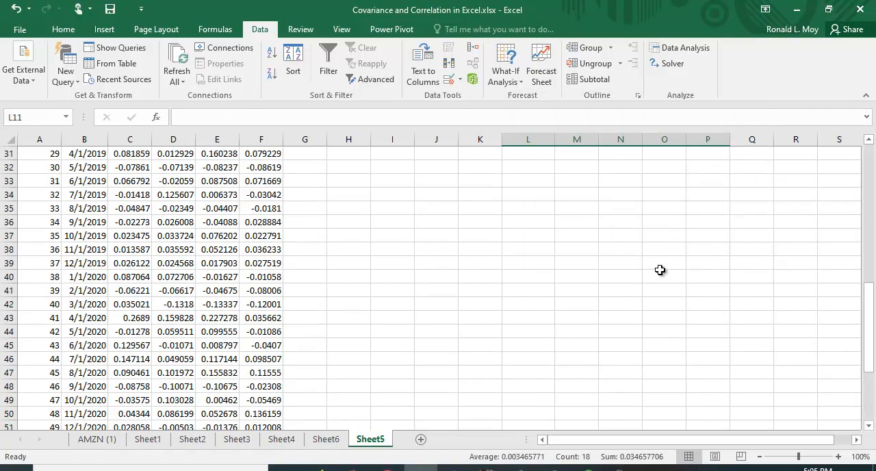
{"action": "scroll", "coordinate": [660, 270], "scroll_direction": "up", "scroll_amount": 6}
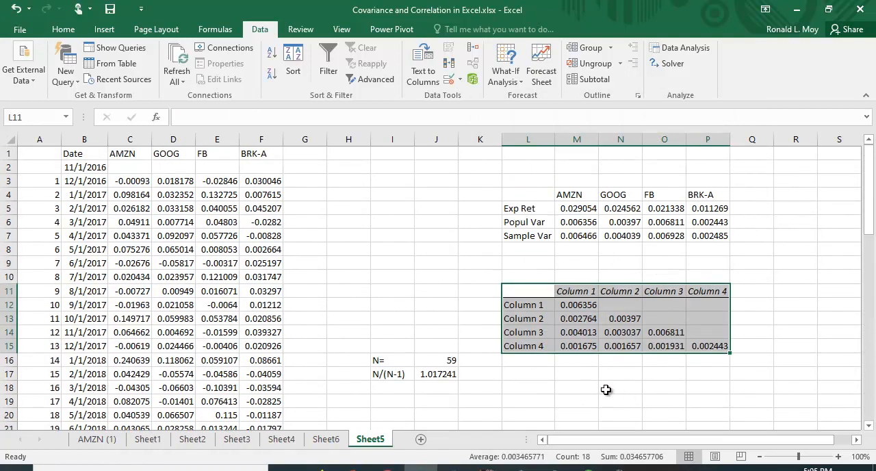
{"action": "left_click", "coordinate": [604, 388]}
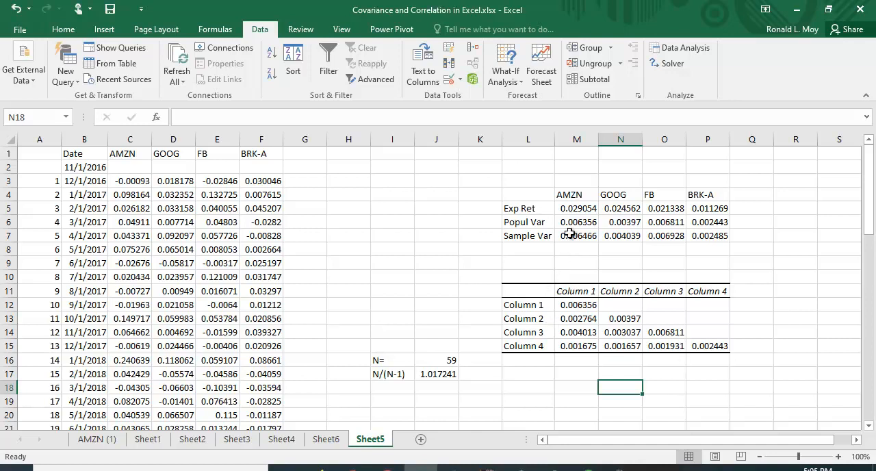
Copy the ticker names in M4:P4 over the covariance matrix's column headings starting at M11
{"action": "left_click", "coordinate": [577, 193]}
{"action": "left_click_drag", "start_coordinate": [590, 190], "coordinate": [714, 191]}
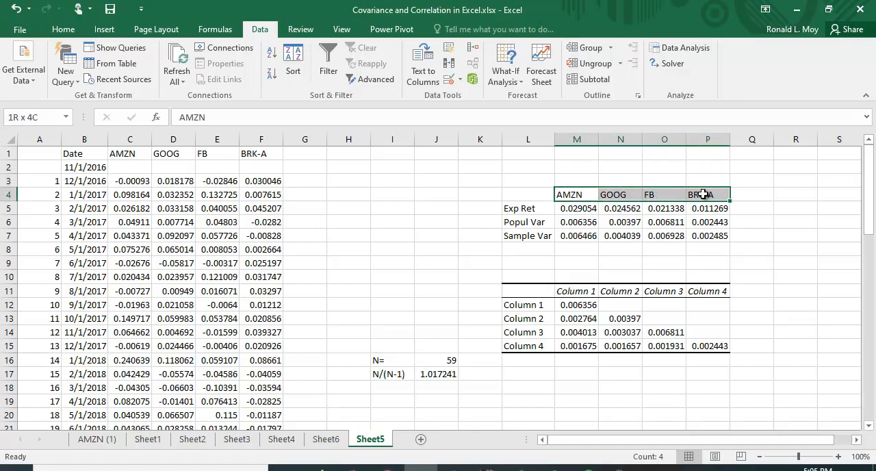
{"action": "right_click", "coordinate": [616, 195]}
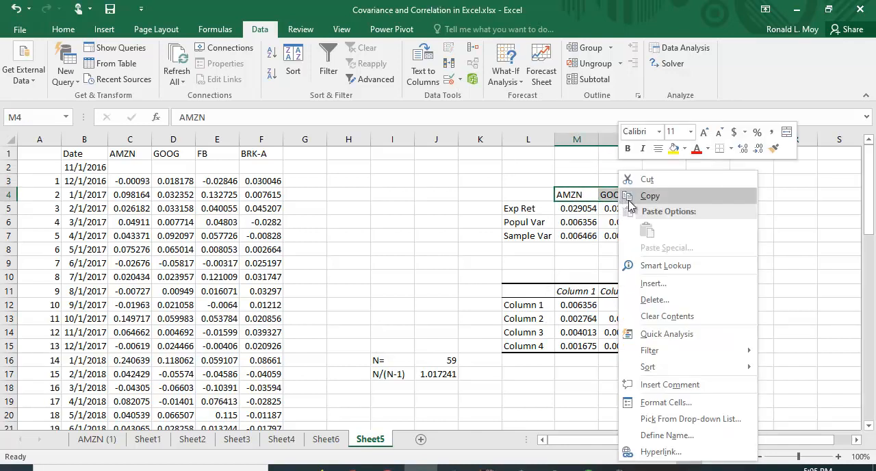
{"action": "left_click", "coordinate": [647, 197]}
{"action": "left_click", "coordinate": [581, 290]}
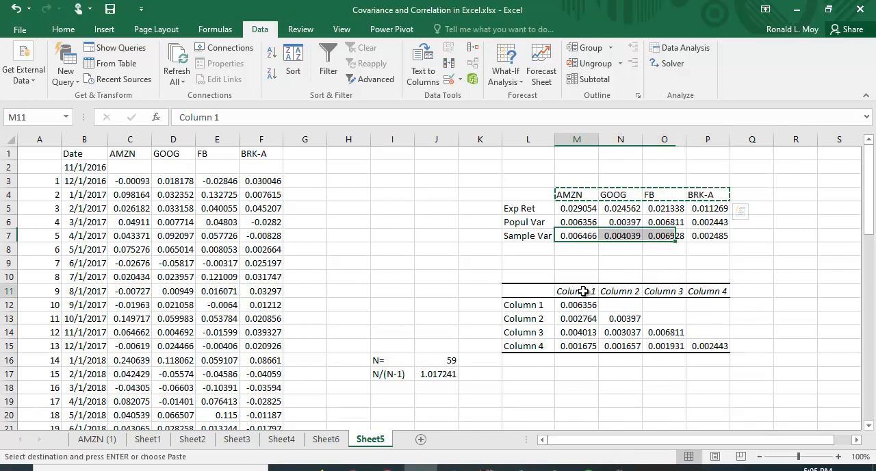
{"action": "right_click", "coordinate": [583, 292]}
{"action": "left_click", "coordinate": [613, 60]}
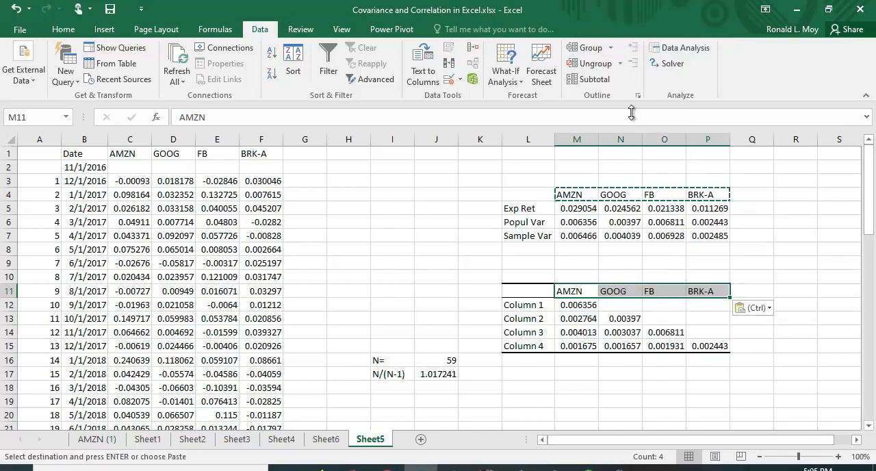
Paste the copied ticker names transposed over the matrix's row labels starting at L12, and clear the copy selection
{"action": "left_click", "coordinate": [531, 304]}
{"action": "right_click", "coordinate": [532, 305]}
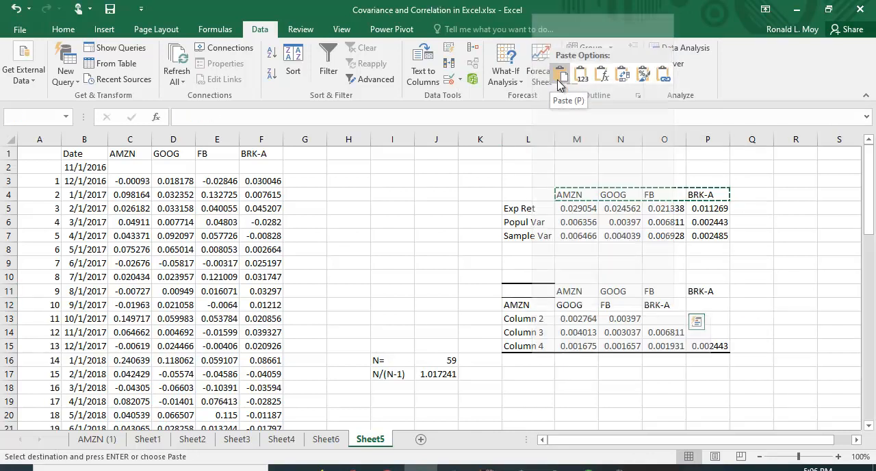
{"action": "left_click", "coordinate": [624, 76]}
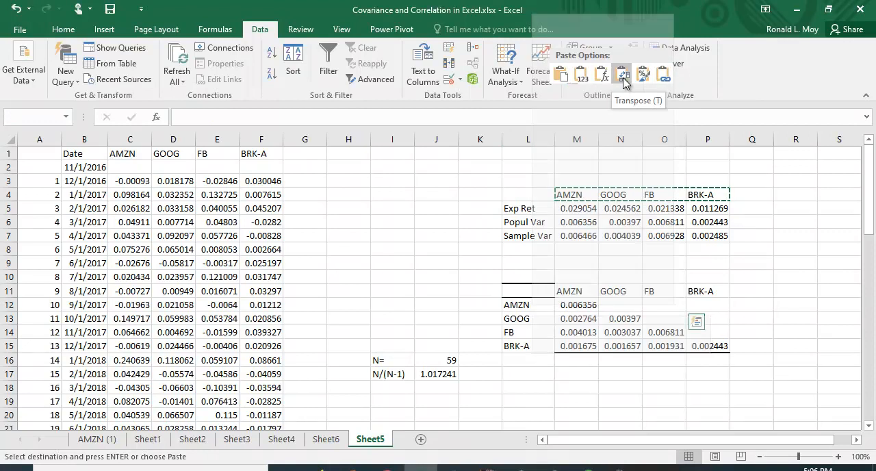
{"action": "left_click", "coordinate": [823, 246]}
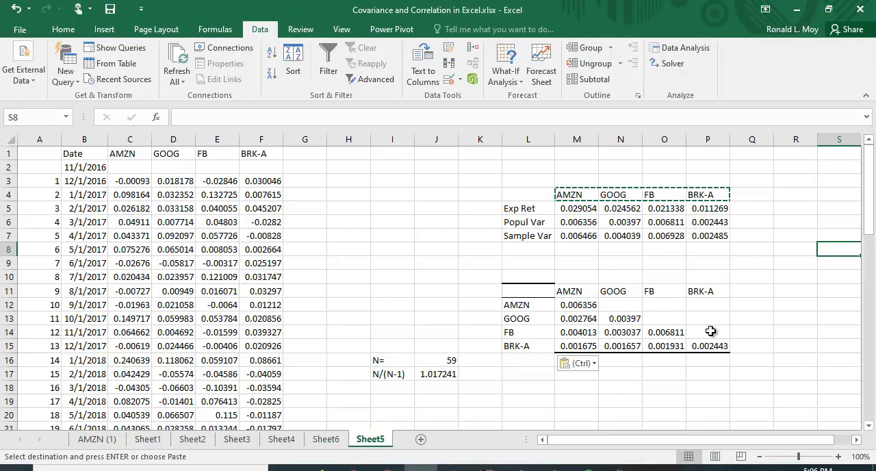
{"action": "key", "text": "Escape"}
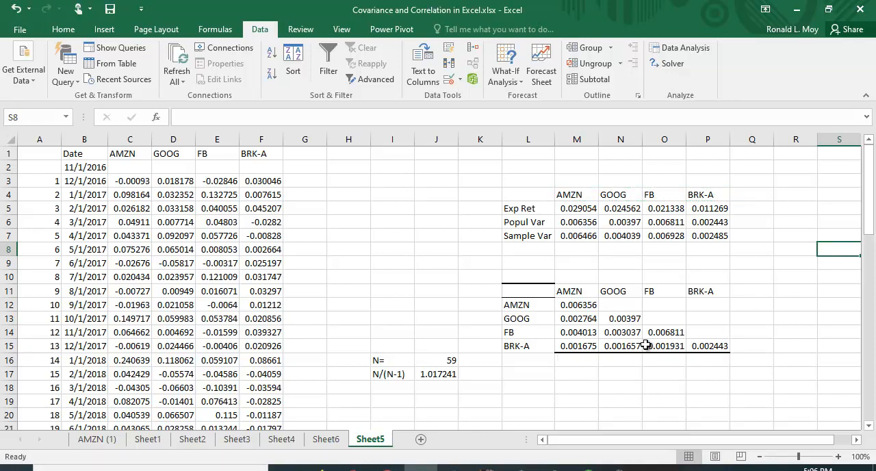
Examine the AMZN variance formula in M12 with the sheet zoomed to 120% and the covariance matrix in view
{"action": "left_click", "coordinate": [581, 304]}
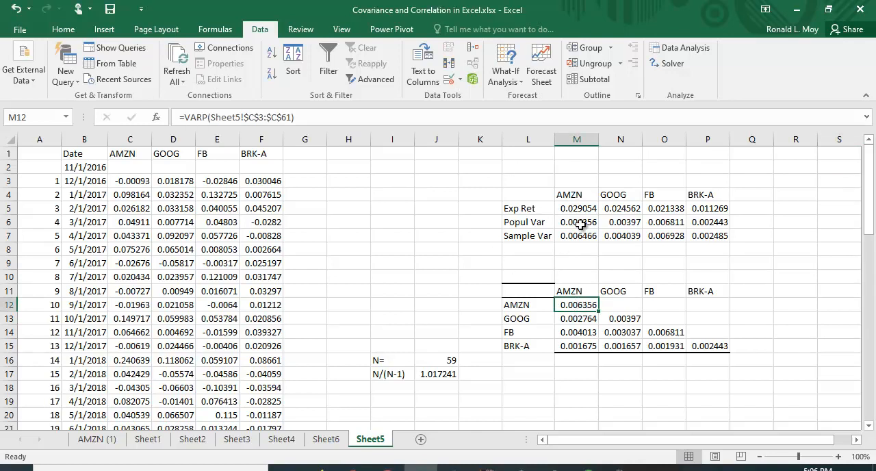
{"action": "left_click", "coordinate": [838, 456]}
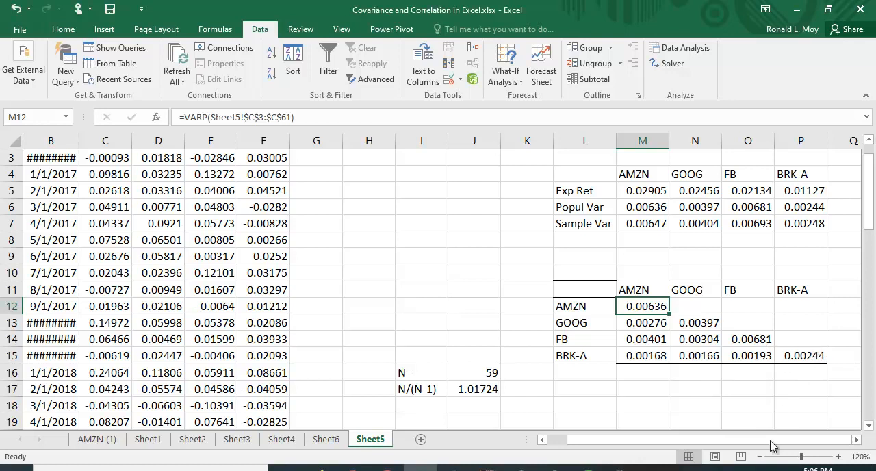
{"action": "left_click", "coordinate": [855, 440]}
{"action": "left_click", "coordinate": [856, 440]}
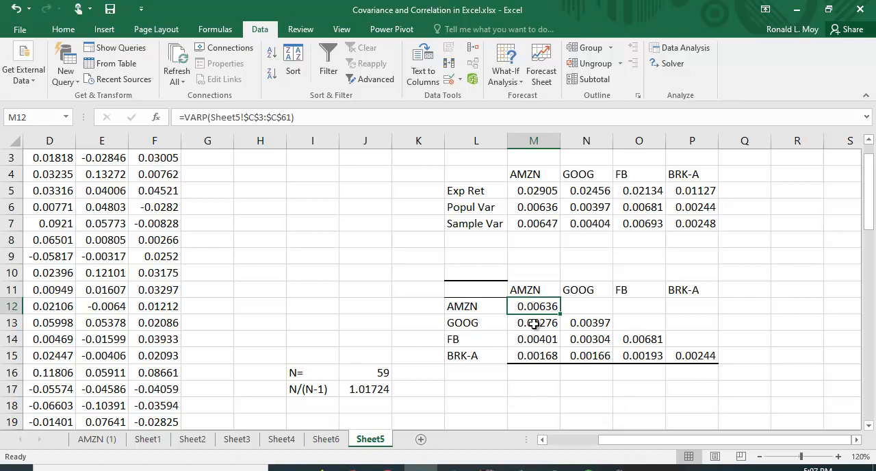
{"action": "left_click_drag", "start_coordinate": [535, 323], "coordinate": [553, 357]}
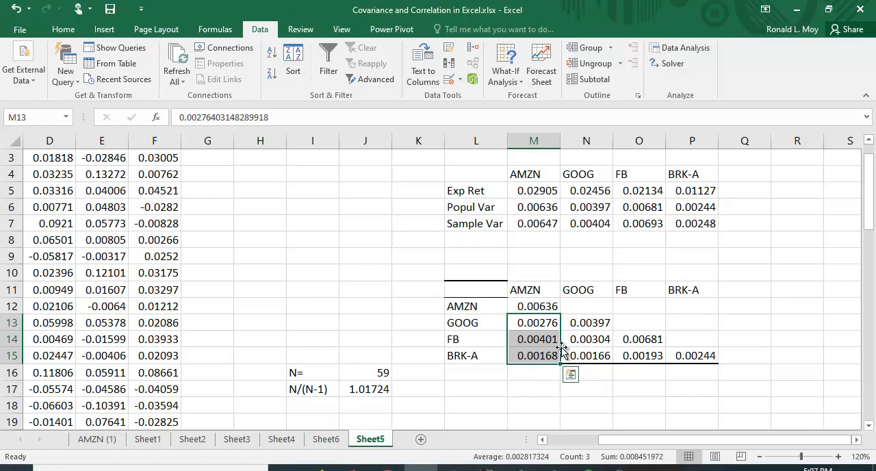
{"action": "right_click", "coordinate": [584, 303]}
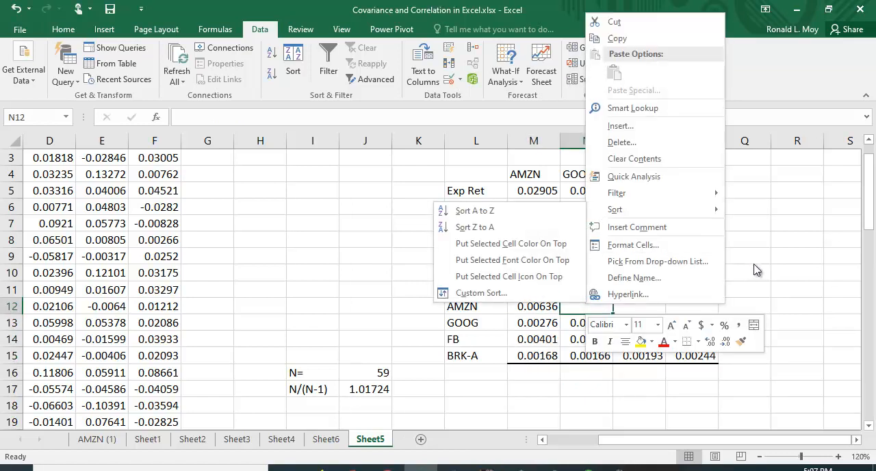
{"action": "left_click", "coordinate": [805, 244]}
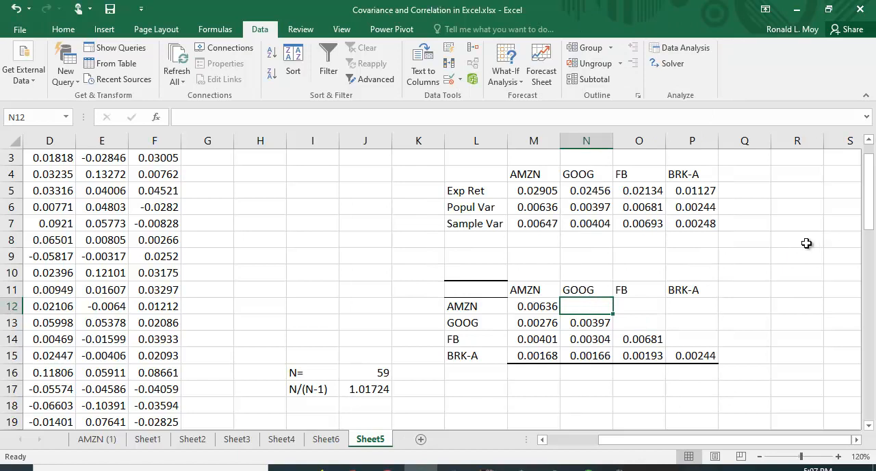
{"action": "left_click", "coordinate": [542, 309]}
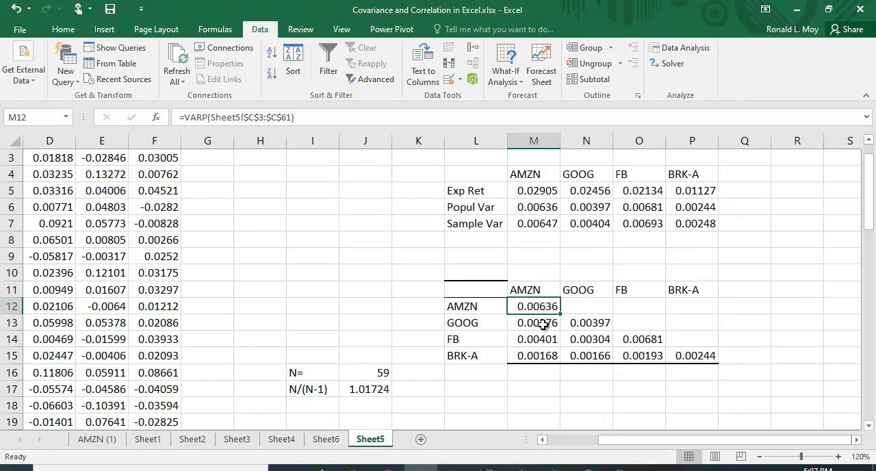
Copy the AMZN covariances in M13:M15 and paste them transposed into the AMZN row starting at N12
{"action": "left_click", "coordinate": [543, 323]}
{"action": "left_click_drag", "start_coordinate": [540, 329], "coordinate": [538, 356]}
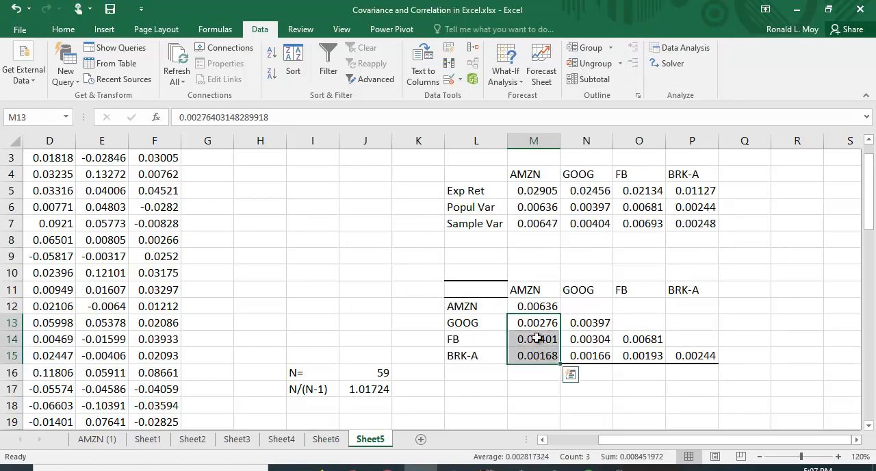
{"action": "right_click", "coordinate": [540, 336]}
{"action": "left_click", "coordinate": [565, 72]}
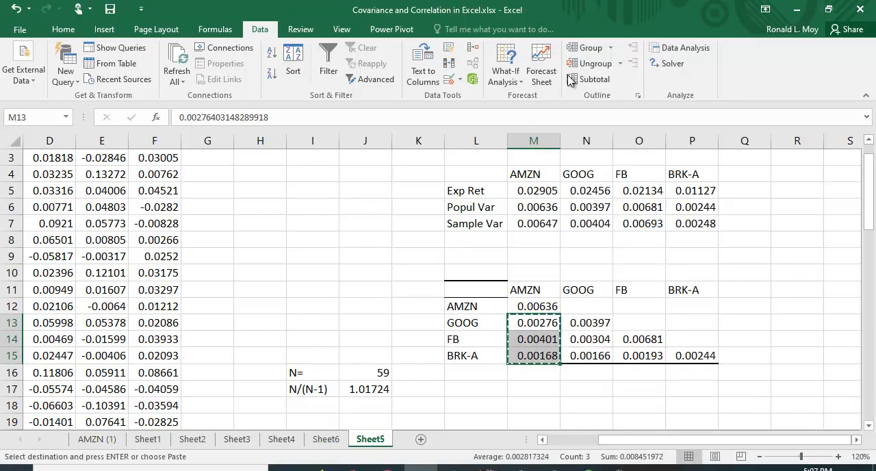
{"action": "left_click", "coordinate": [590, 307]}
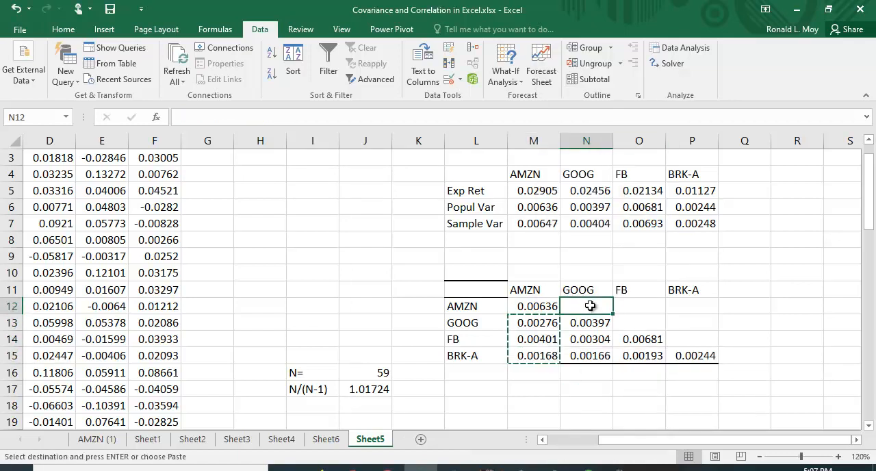
{"action": "right_click", "coordinate": [590, 306]}
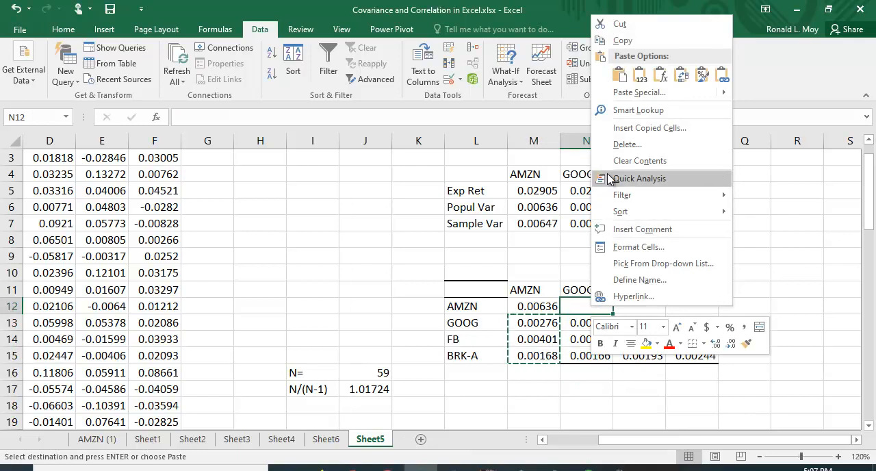
{"action": "left_click", "coordinate": [684, 77]}
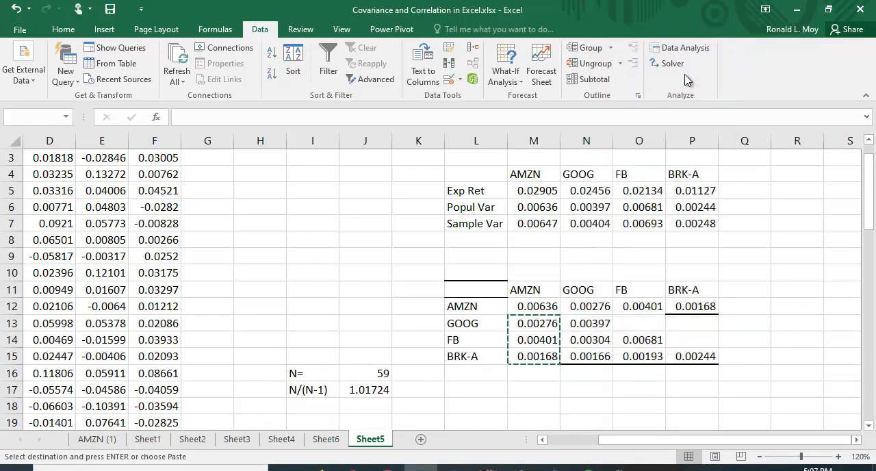
{"action": "left_click", "coordinate": [808, 237]}
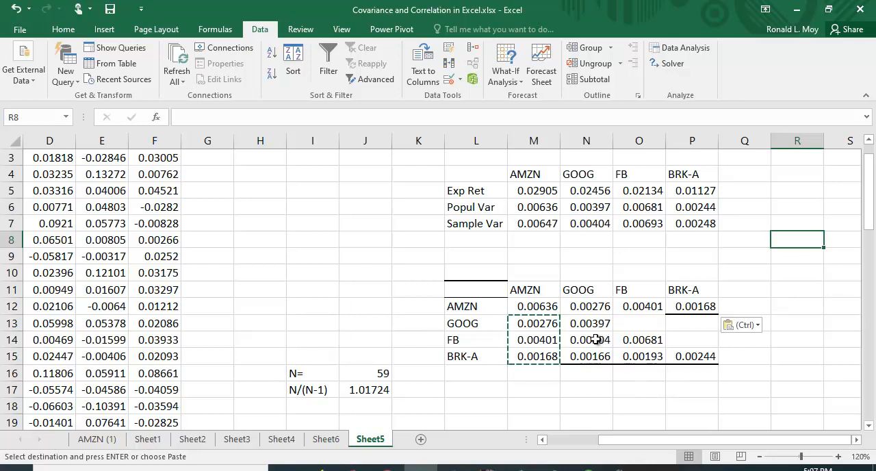
Copy the GOOG covariances in N14:N15 and paste them transposed into the GOOG row starting at O13
{"action": "left_click_drag", "start_coordinate": [596, 339], "coordinate": [601, 355]}
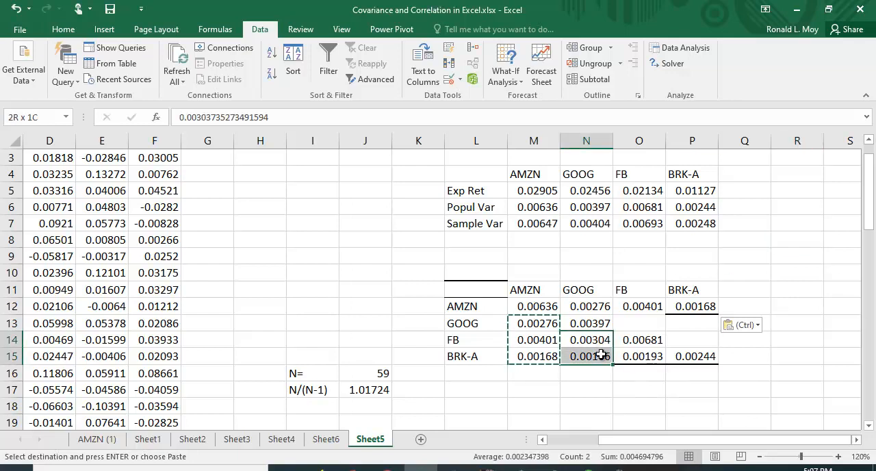
{"action": "right_click", "coordinate": [594, 347]}
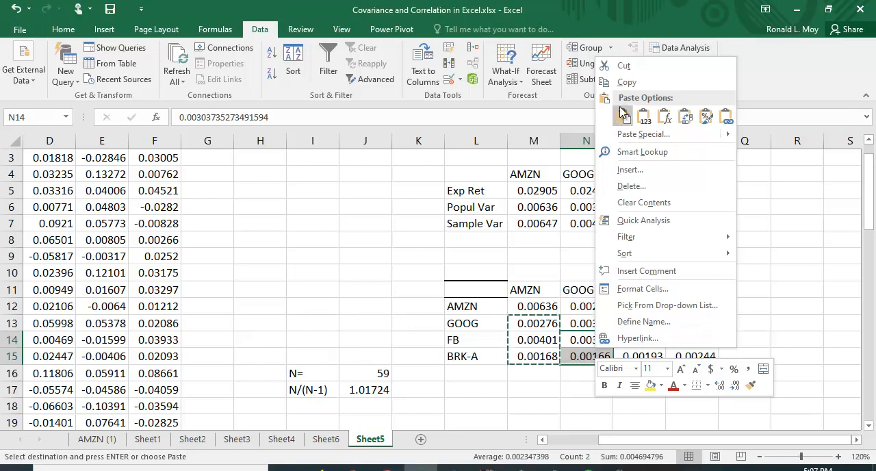
{"action": "left_click", "coordinate": [627, 83]}
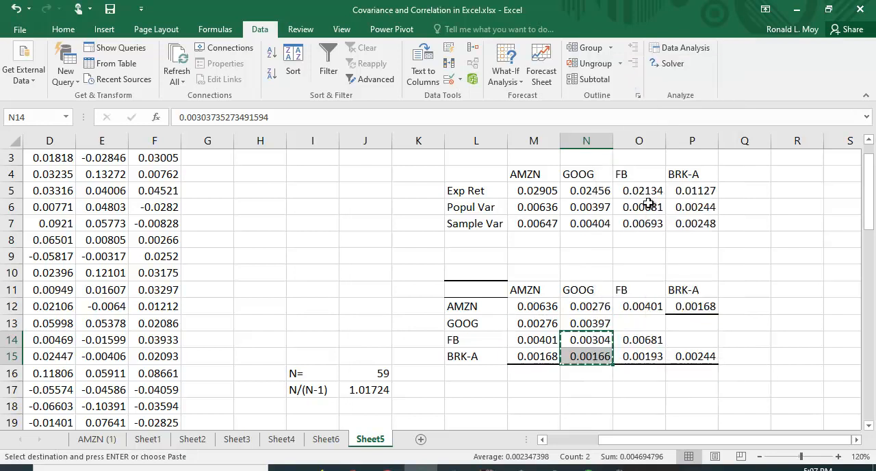
{"action": "left_click", "coordinate": [638, 323]}
{"action": "right_click", "coordinate": [638, 323]}
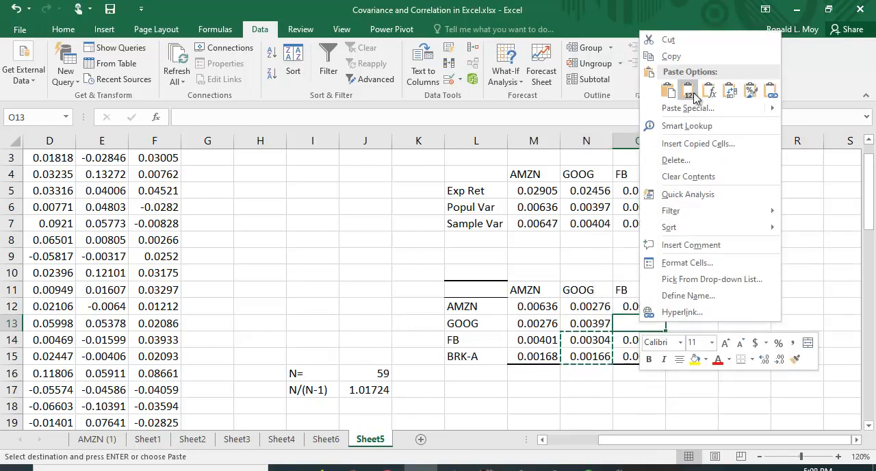
{"action": "left_click", "coordinate": [730, 91]}
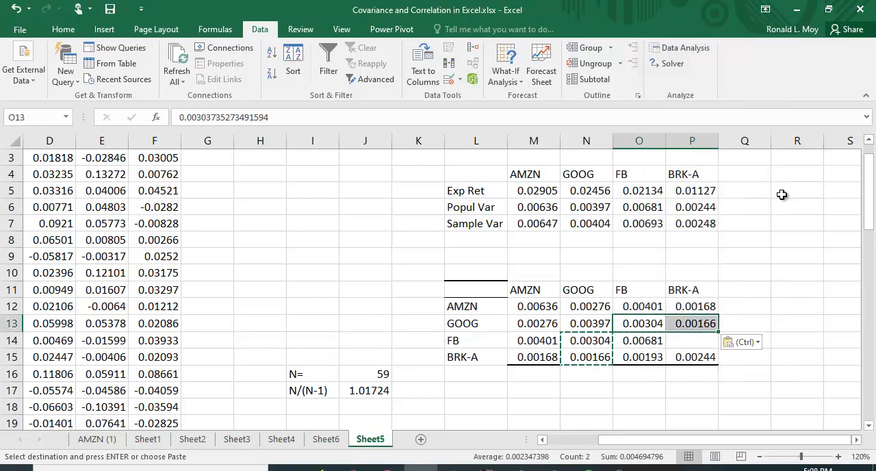
{"action": "left_click", "coordinate": [789, 274]}
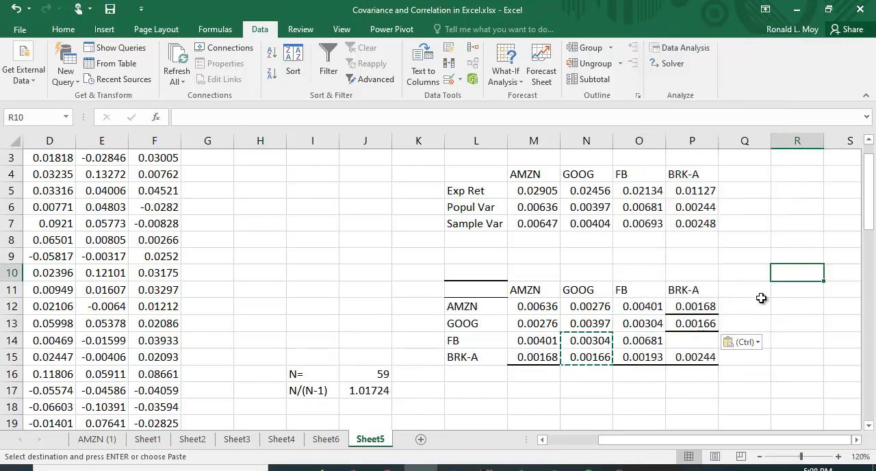
Copy the FB and BRK-A covariance from O15 into P14, and clear the copy selection
{"action": "left_click", "coordinate": [652, 359]}
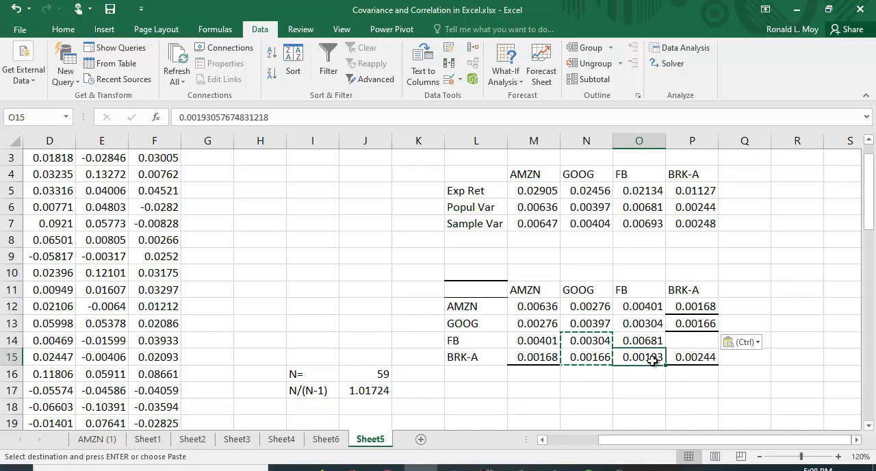
{"action": "right_click", "coordinate": [652, 360]}
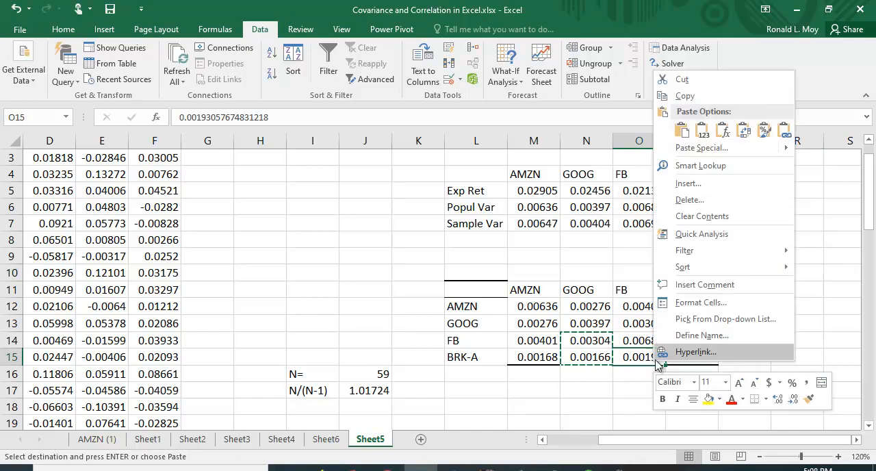
{"action": "left_click", "coordinate": [672, 95]}
{"action": "left_click", "coordinate": [717, 340]}
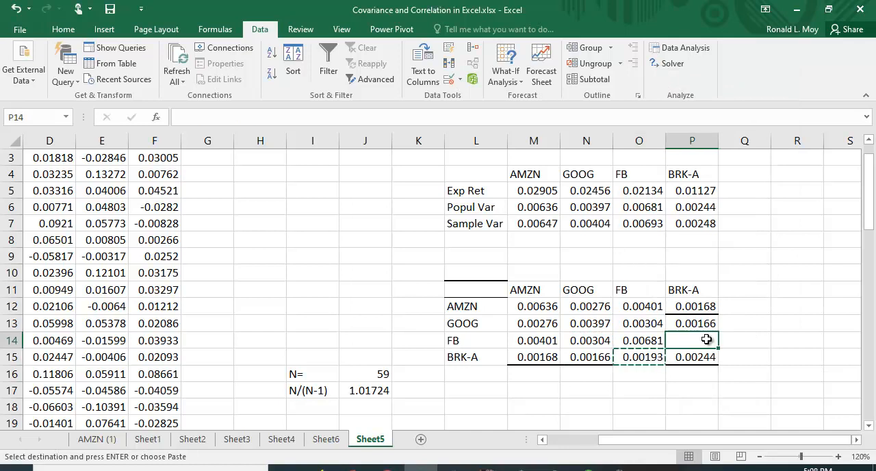
{"action": "right_click", "coordinate": [717, 340]}
{"action": "left_click", "coordinate": [736, 108]}
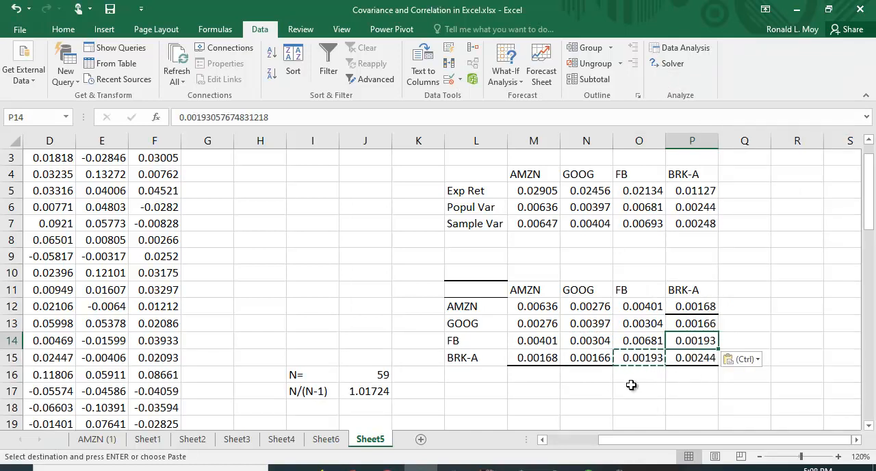
{"action": "key", "text": "Escape"}
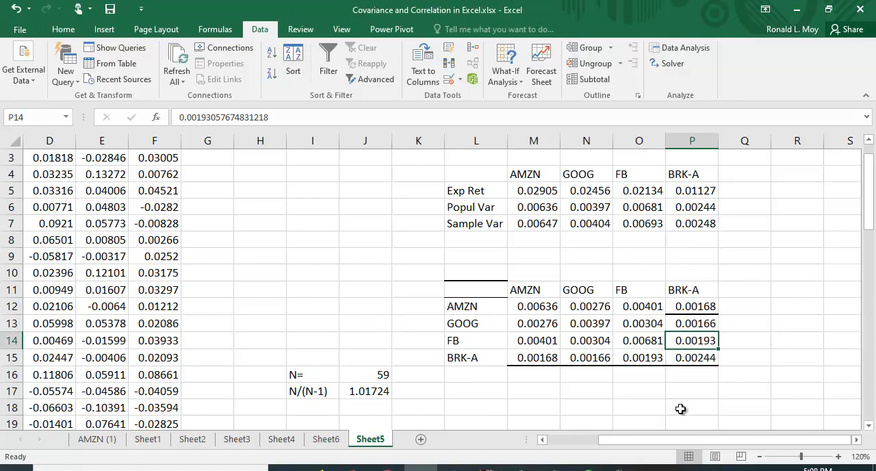
Fill M18:P21 with the array formula =J17*M12:P15 to scale the covariance matrix by the N/(N-1) factor
{"action": "scroll", "coordinate": [593, 395], "scroll_direction": "down", "scroll_amount": 2}
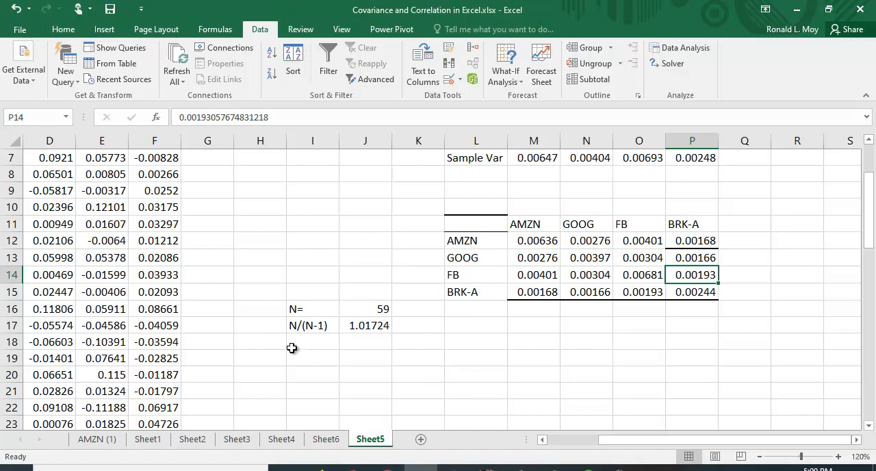
{"action": "left_click", "coordinate": [371, 324]}
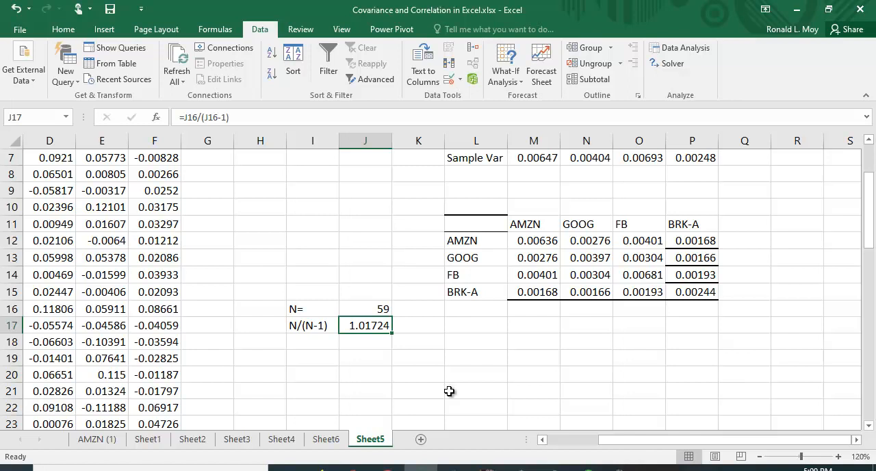
{"action": "left_click", "coordinate": [479, 377]}
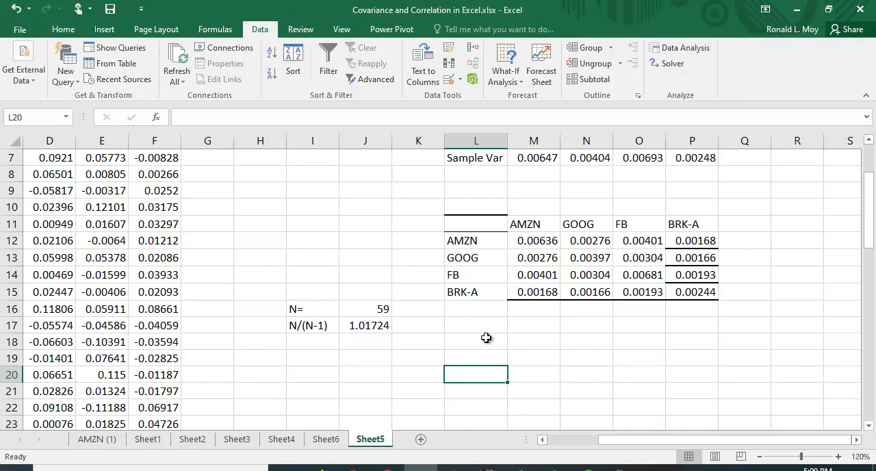
{"action": "left_click", "coordinate": [537, 343]}
{"action": "left_click_drag", "start_coordinate": [544, 341], "coordinate": [704, 392]}
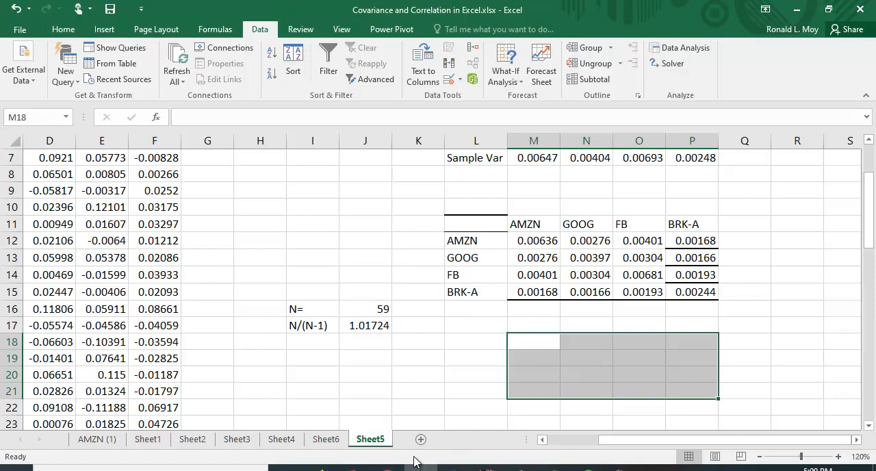
{"action": "type", "text": "="}
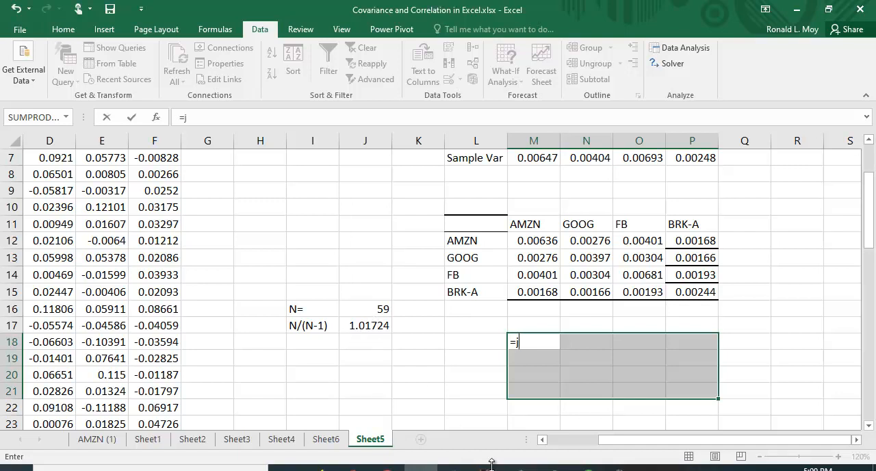
{"action": "type", "text": "j17"}
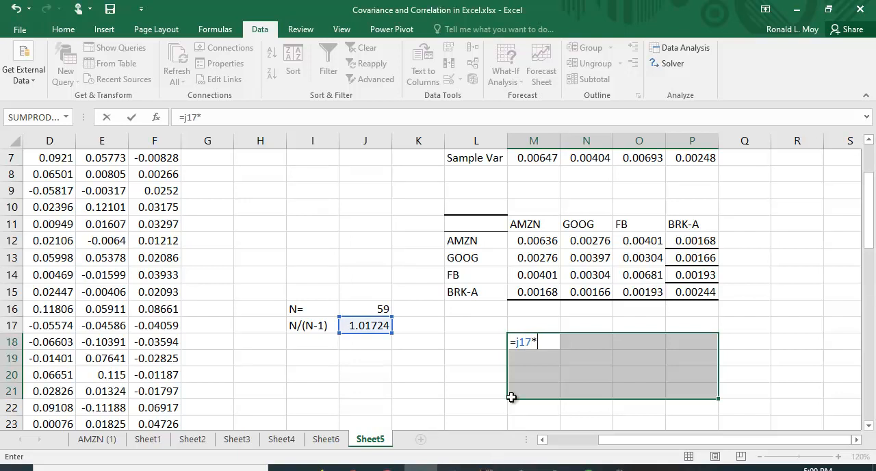
{"action": "type", "text": "*"}
{"action": "left_click_drag", "start_coordinate": [537, 241], "coordinate": [682, 295]}
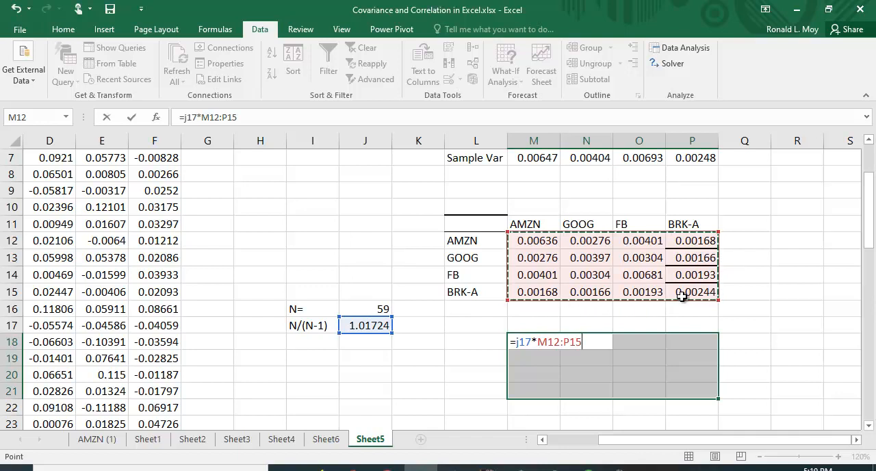
{"action": "key", "text": "ctrl+shift+Return"}
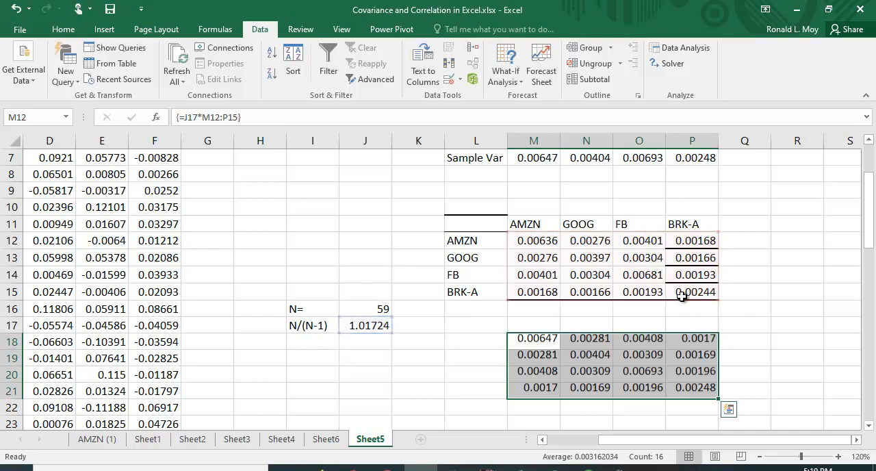
{"action": "left_click", "coordinate": [825, 294]}
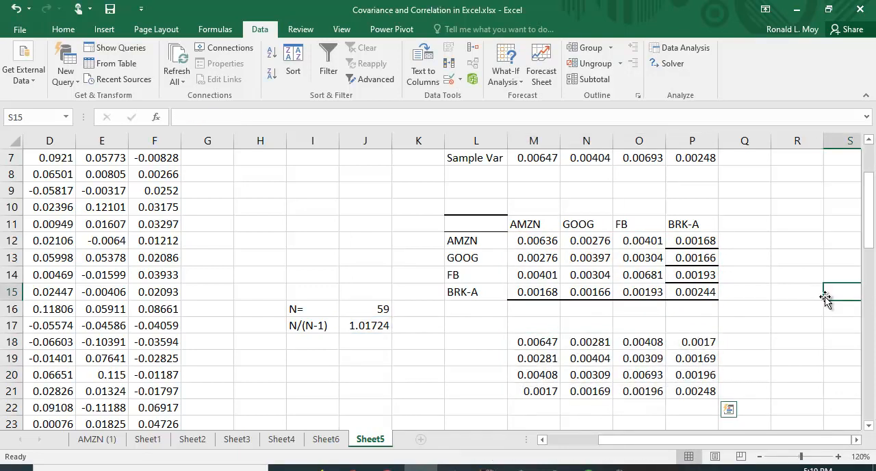
Copy the ticker headings in M11:P11 and paste them as values above the scaled matrix, starting at M17
{"action": "left_click_drag", "start_coordinate": [532, 223], "coordinate": [682, 231]}
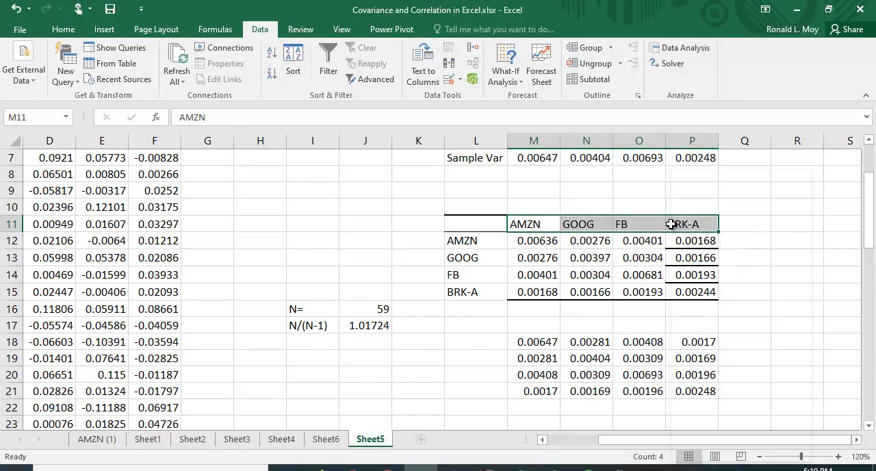
{"action": "right_click", "coordinate": [670, 224]}
{"action": "left_click", "coordinate": [691, 196]}
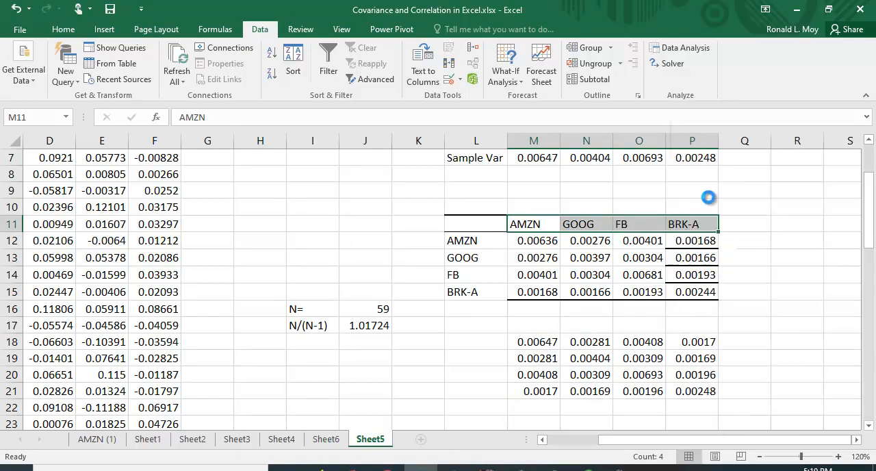
{"action": "left_click", "coordinate": [533, 326]}
{"action": "right_click", "coordinate": [536, 327]}
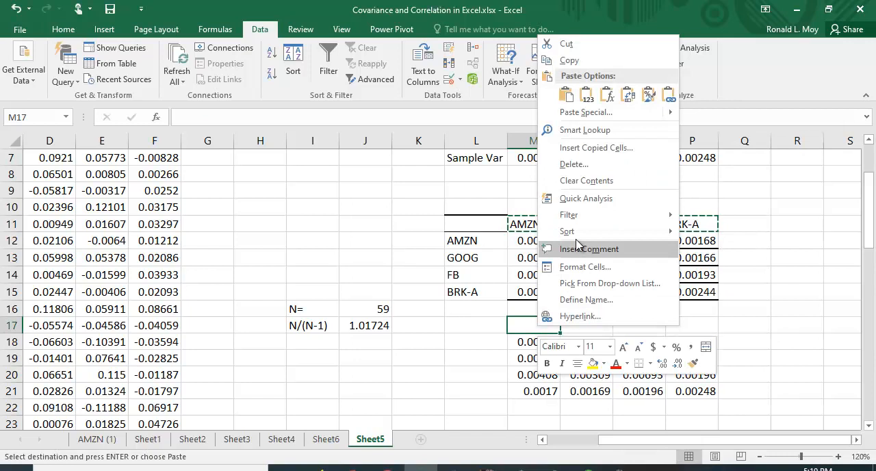
{"action": "left_click", "coordinate": [583, 98]}
Copy the ticker labels in L12:L15 and paste them beside the scaled matrix as row labels, starting at L18
{"action": "left_click_drag", "start_coordinate": [475, 240], "coordinate": [471, 292]}
{"action": "right_click", "coordinate": [476, 258]}
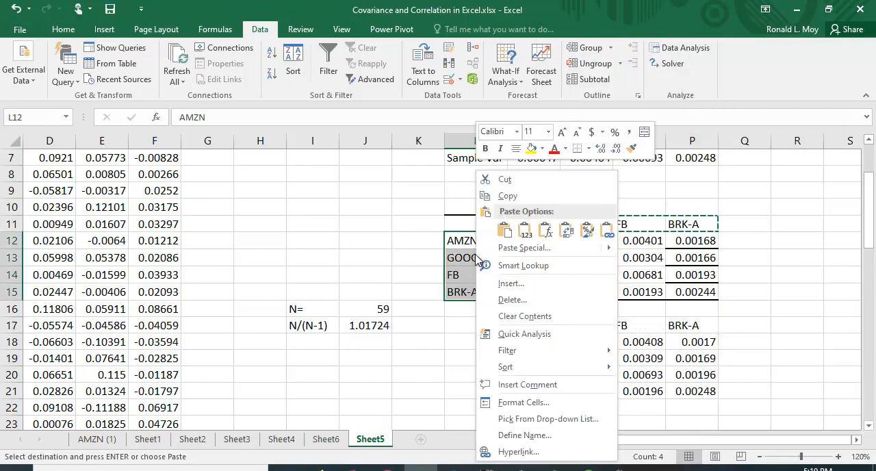
{"action": "left_click", "coordinate": [507, 196]}
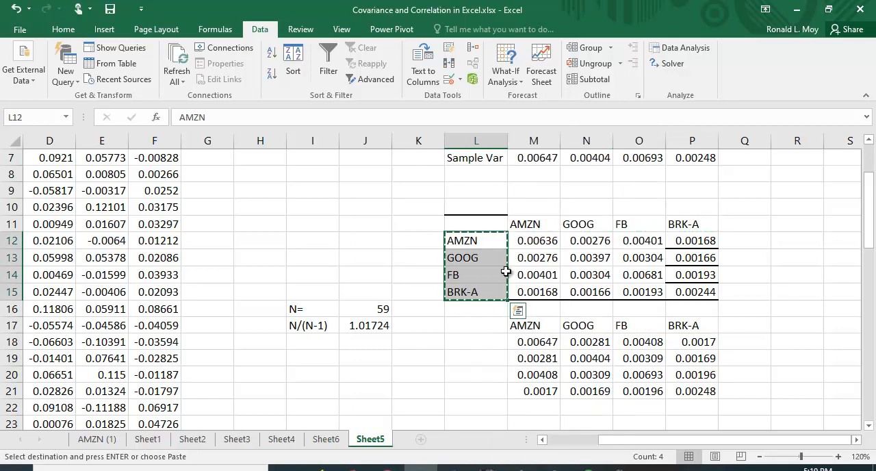
{"action": "left_click", "coordinate": [476, 340]}
{"action": "right_click", "coordinate": [476, 340]}
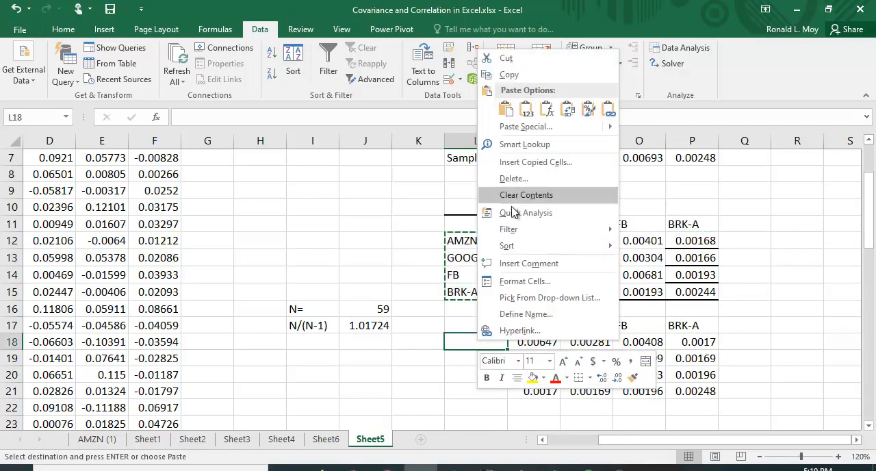
{"action": "left_click", "coordinate": [509, 111]}
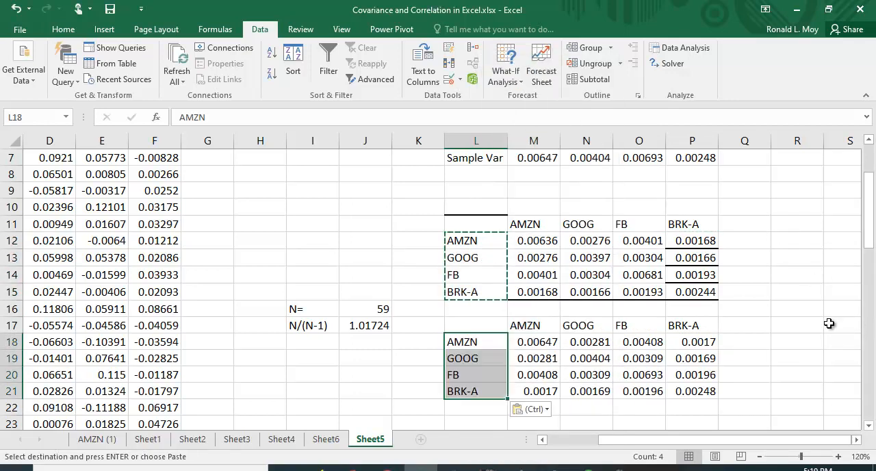
Compare the diagonals of both covariance matrices with the population and sample variances in rows 6 and 7
{"action": "scroll", "coordinate": [826, 323], "scroll_direction": "up", "scroll_amount": 2}
{"action": "scroll", "coordinate": [826, 323], "scroll_direction": "down", "scroll_amount": 1}
{"action": "scroll", "coordinate": [825, 325], "scroll_direction": "up", "scroll_amount": 1}
{"action": "scroll", "coordinate": [823, 325], "scroll_direction": "down", "scroll_amount": 1}
{"action": "scroll", "coordinate": [553, 177], "scroll_direction": "up", "scroll_amount": 1}
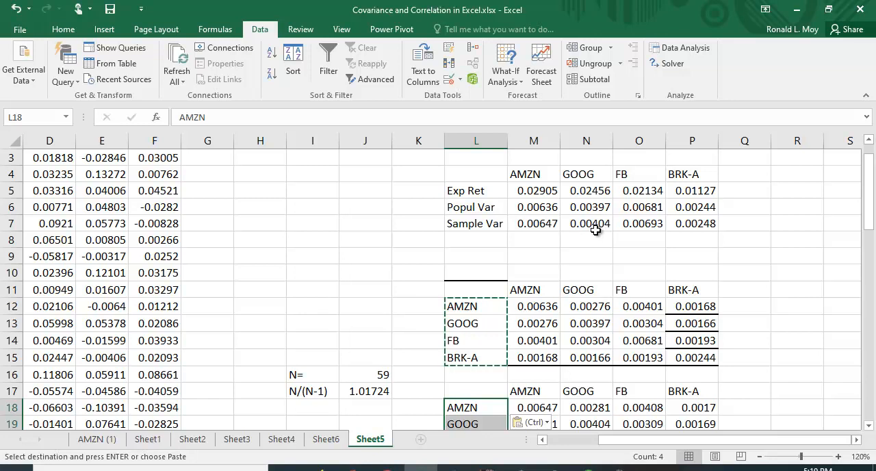
{"action": "scroll", "coordinate": [685, 381], "scroll_direction": "down", "scroll_amount": 1}
{"action": "scroll", "coordinate": [651, 363], "scroll_direction": "up", "scroll_amount": 1}
{"action": "scroll", "coordinate": [669, 322], "scroll_direction": "down", "scroll_amount": 1}
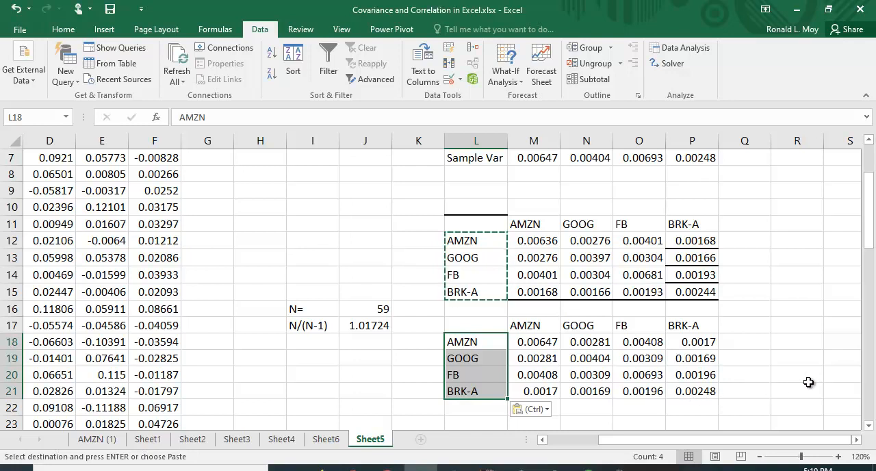
Clear the copy selection, and view the Covariance entry among the Data Analysis tools without running it
{"action": "key", "text": "Escape"}
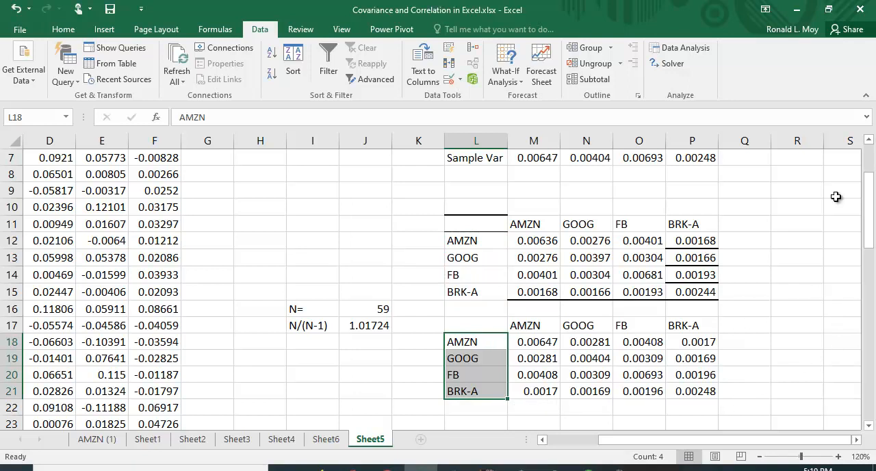
{"action": "left_click", "coordinate": [684, 48]}
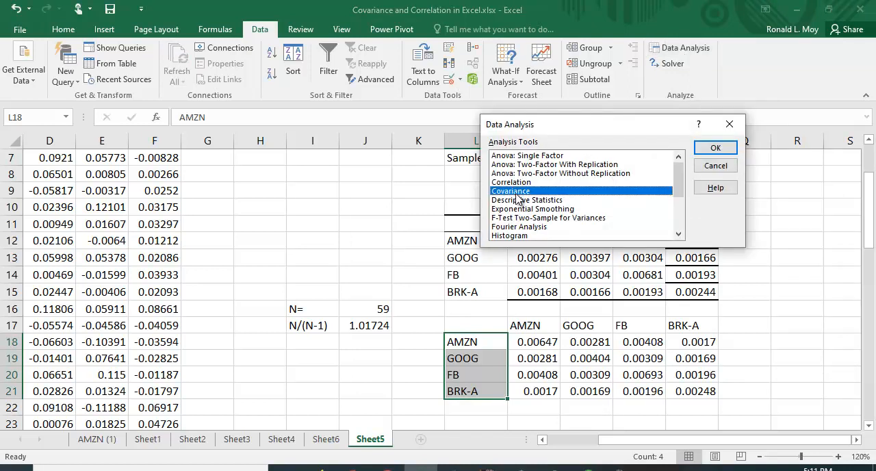
{"action": "left_click", "coordinate": [715, 166]}
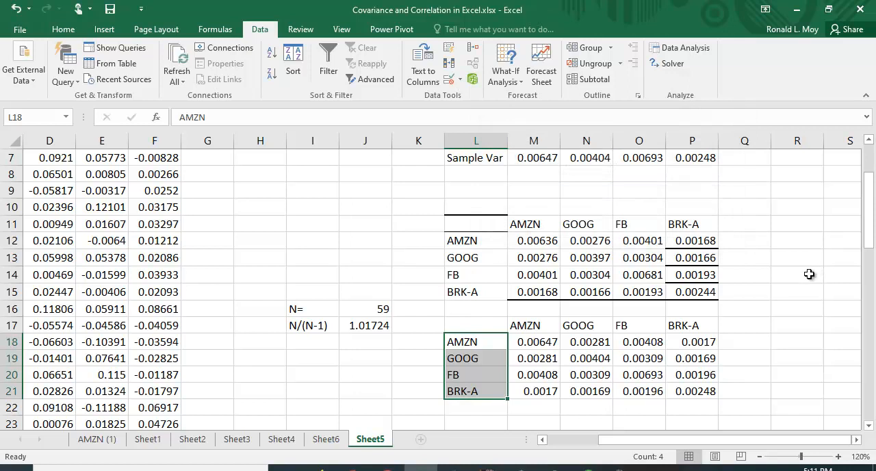